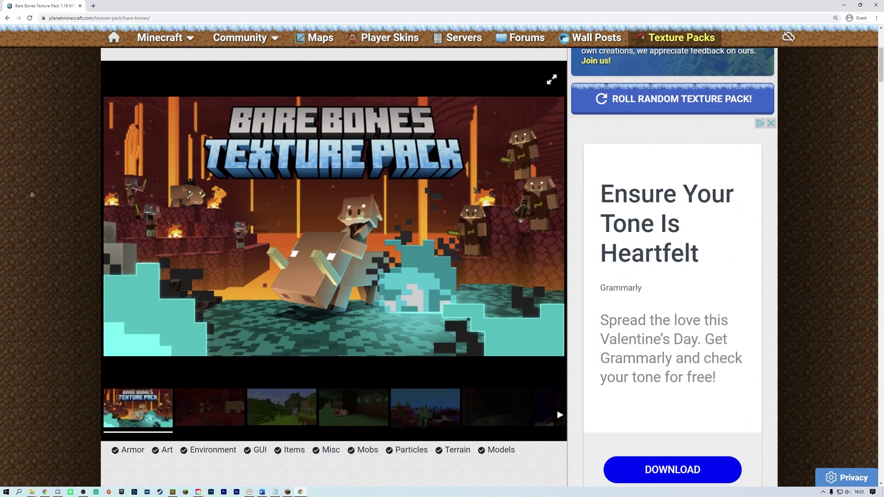
# Step: Download the Bare Bones texture pack zip from Planet Minecraft and drag it onto the desktop
pyautogui.scroll(-3, 69, 214)
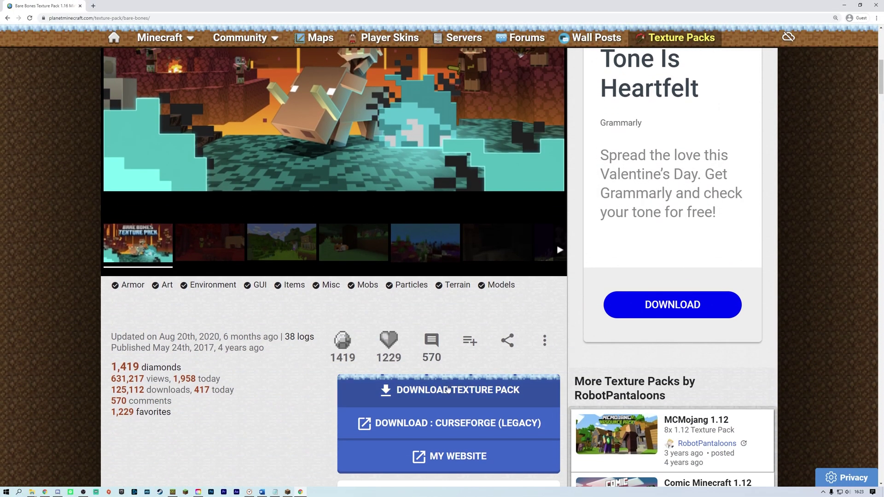
pyautogui.click(447, 390)
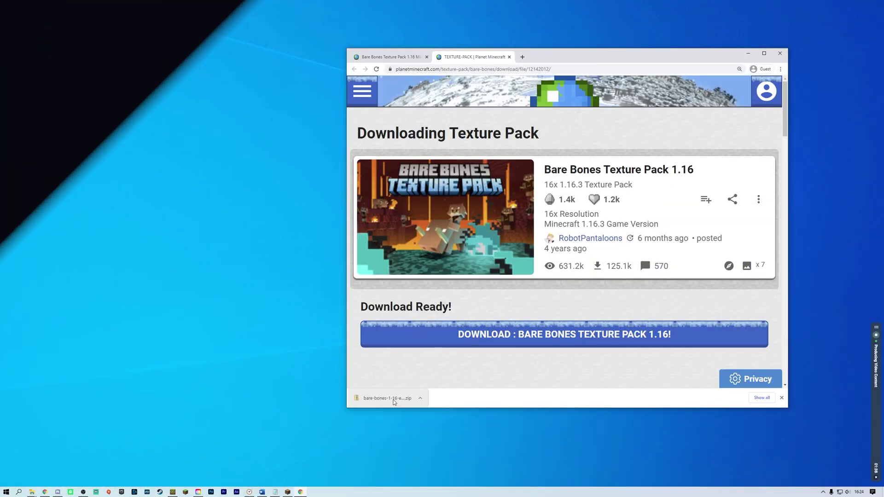
pyautogui.moveTo(393, 401); pyautogui.dragTo(116, 315)
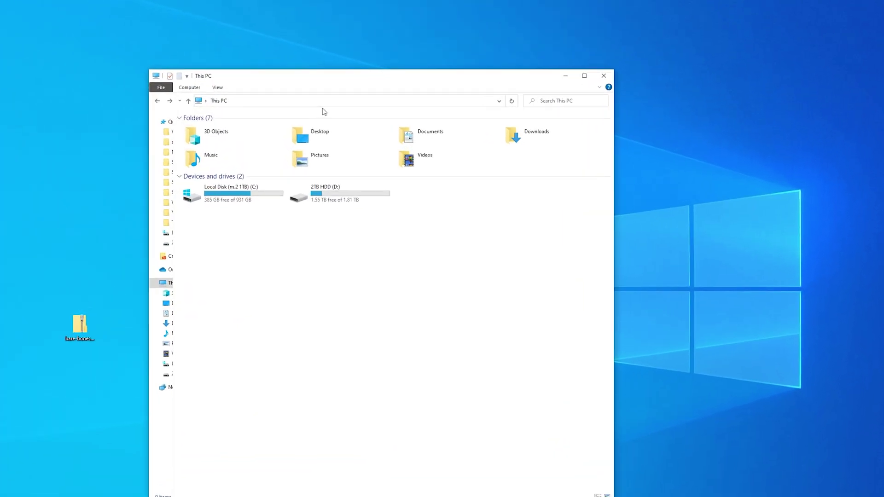
# Step: Browse from %appdata% into Roaming\.minecraft\resourcepacks in File Explorer
pyautogui.click(302, 103)
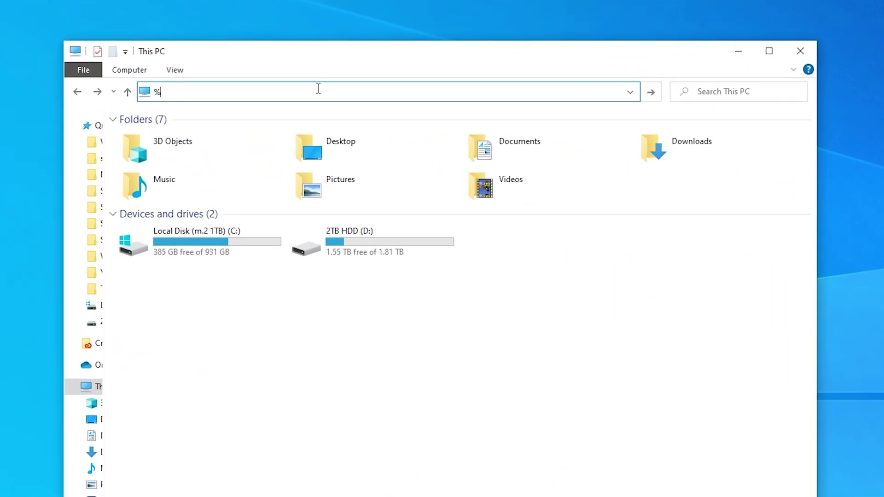
pyautogui.press('Down')
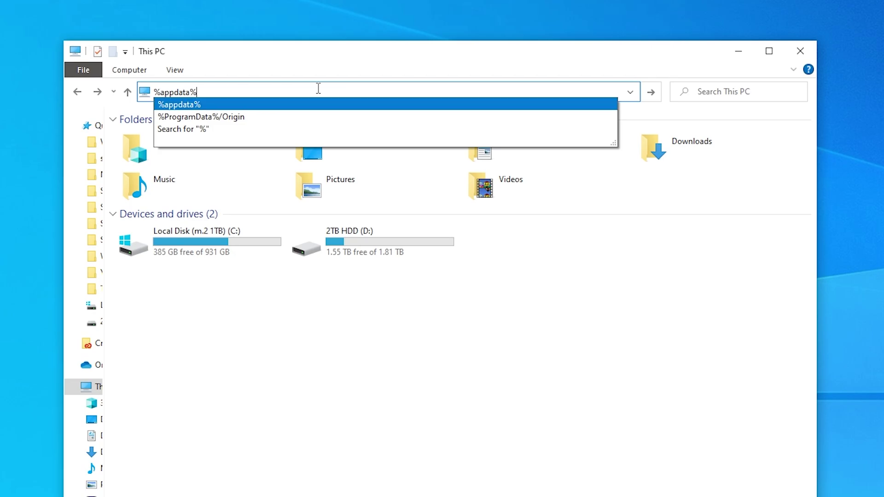
pyautogui.press('Return')
pyautogui.hotkey('alt', 'Up')
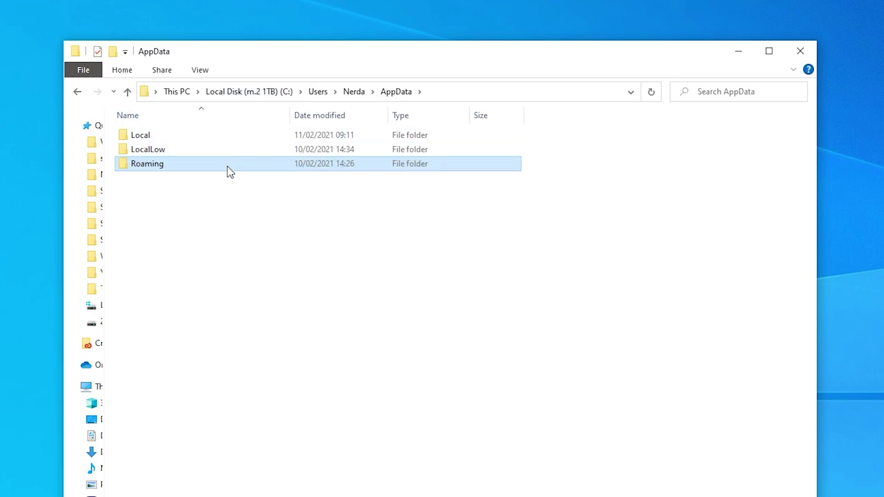
pyautogui.doubleClick(228, 165)
pyautogui.doubleClick(215, 150)
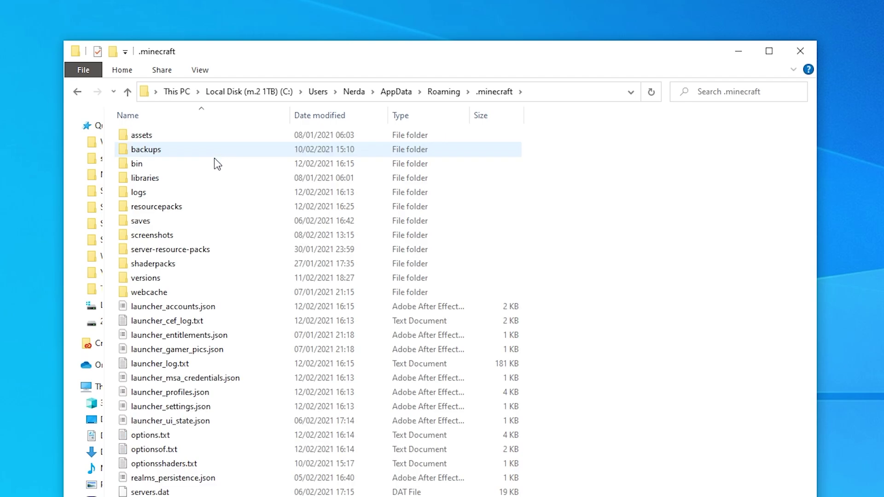
pyautogui.doubleClick(216, 206)
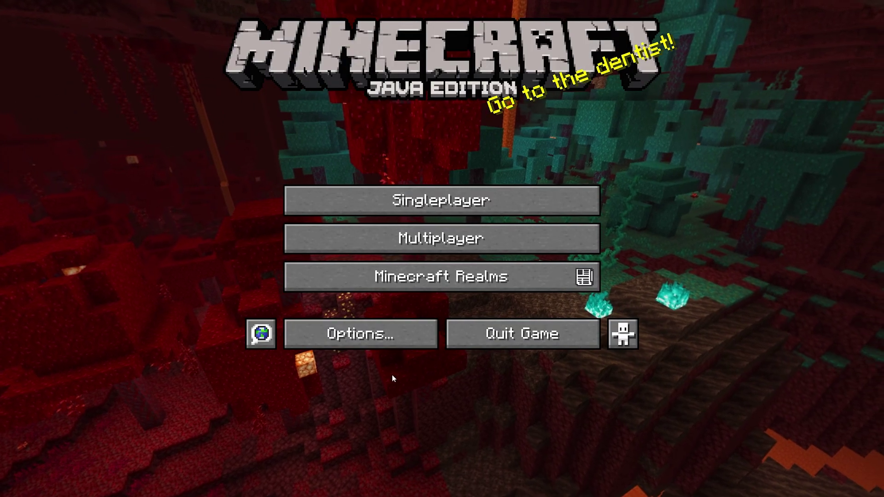
# Step: Open Minecraft Java's pack folder from Options > Resource Packs > Open Pack Folder
pyautogui.click(393, 333)
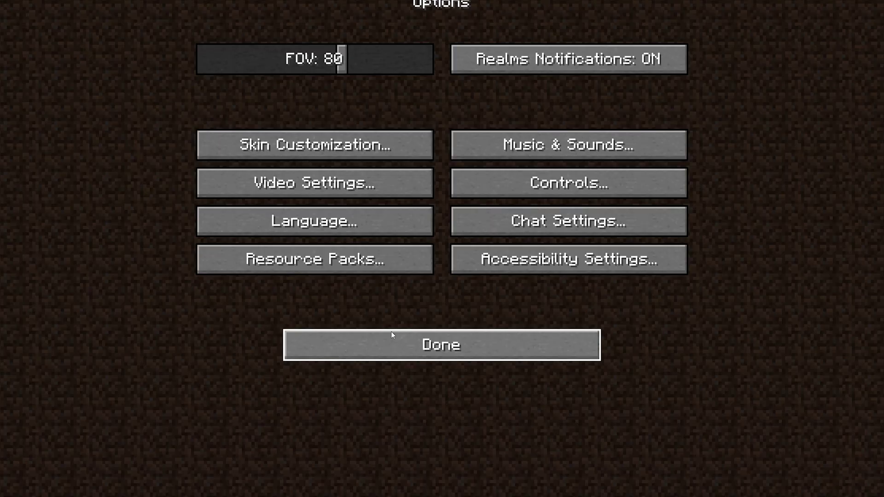
pyautogui.click(348, 266)
pyautogui.click(361, 462)
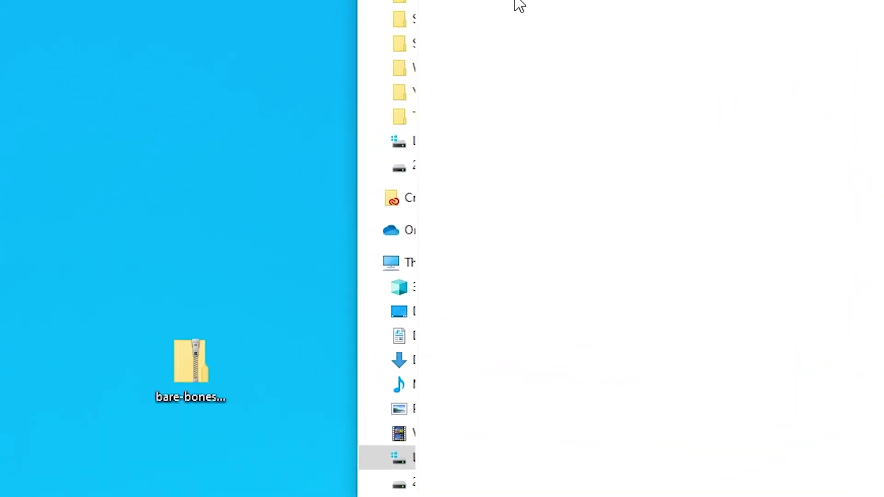
# Step: Move the bare-bones zip from the desktop into the resourcepacks folder
pyautogui.moveTo(197, 385); pyautogui.dragTo(701, 81)
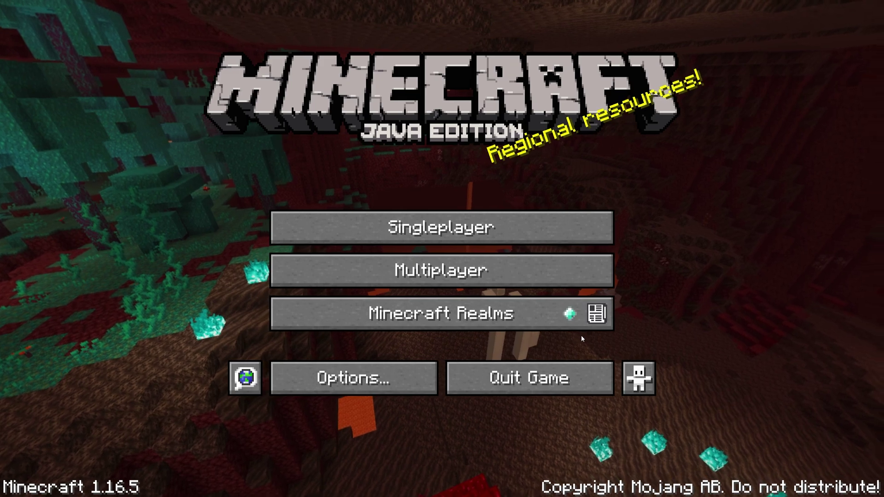
# Step: Move bare-bones-1-16-e2322.zip into Selected above Default in Resource Packs and apply it
pyautogui.click(383, 380)
pyautogui.click(360, 308)
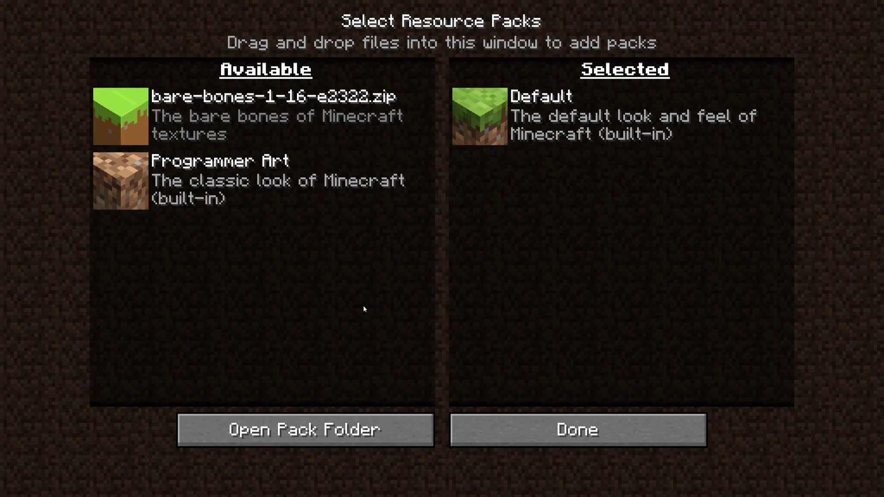
pyautogui.click(117, 113)
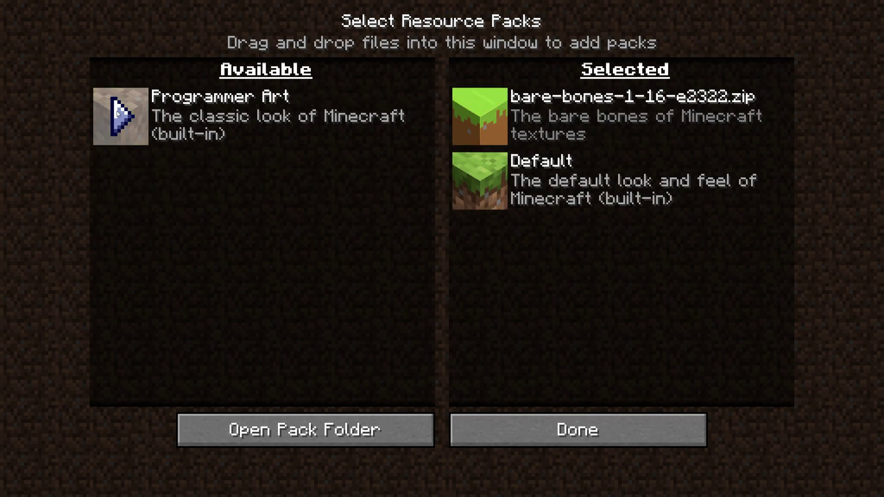
pyautogui.click(607, 426)
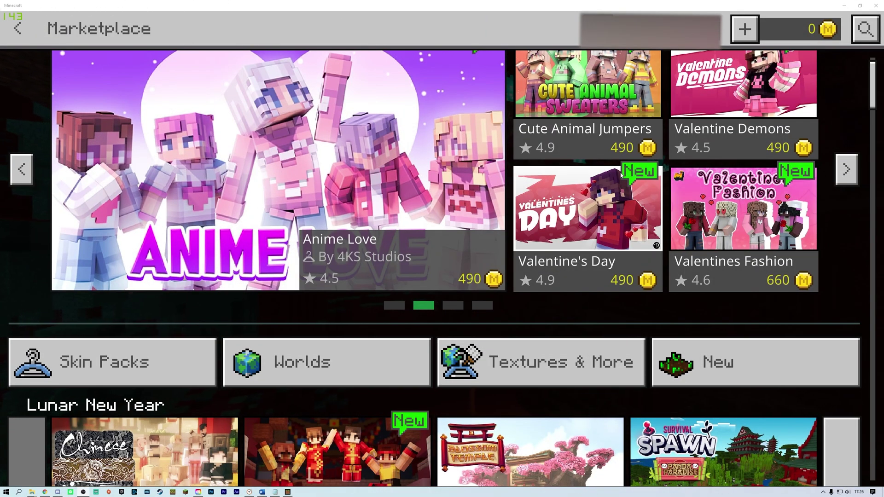
# Step: Browse the Bedrock Marketplace Textures & More listings, then reveal the Bare Bones .mcpack on the desktop
pyautogui.scroll(1, 620, 188)
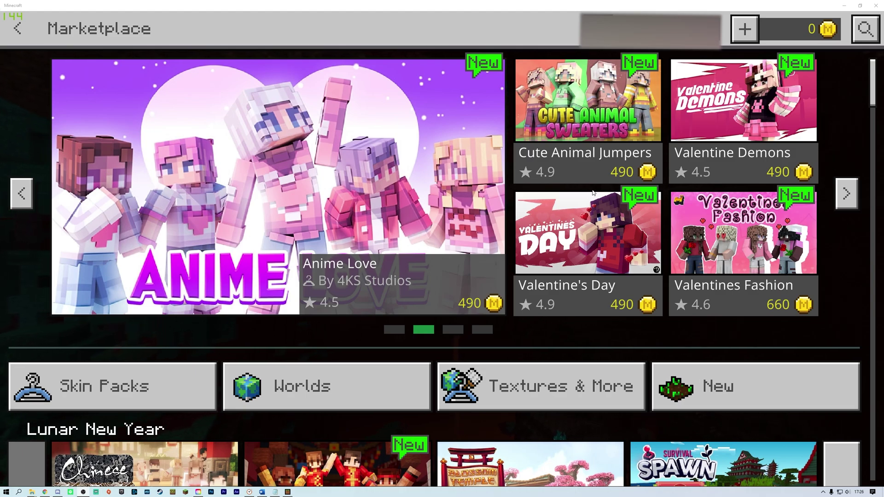
pyautogui.click(585, 394)
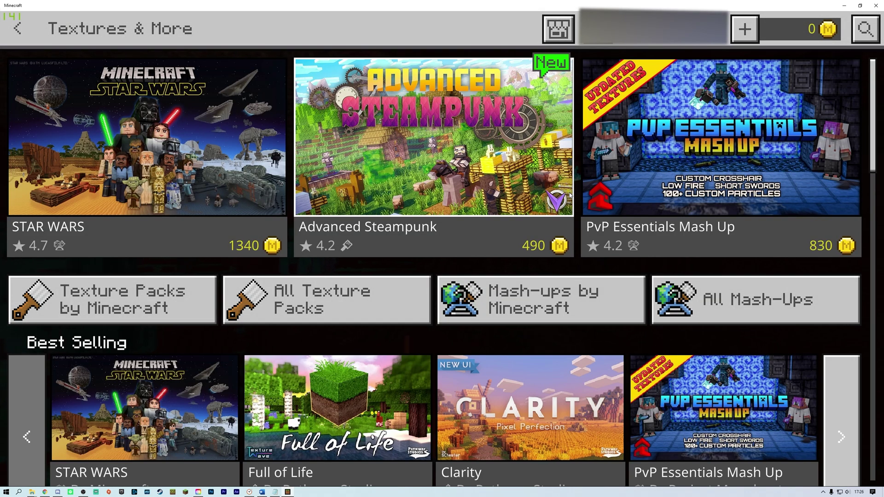
pyautogui.scroll(-3, 570, 195)
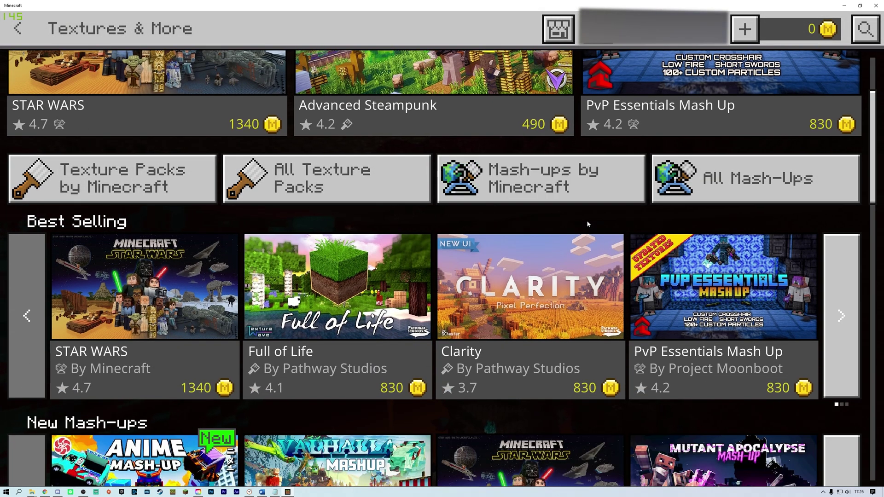
pyautogui.scroll(-5, 587, 220)
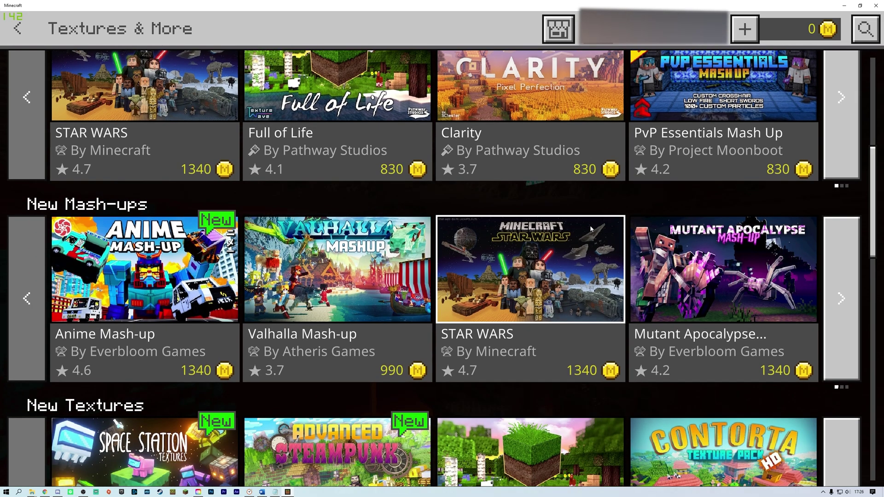
pyautogui.scroll(-2, 589, 225)
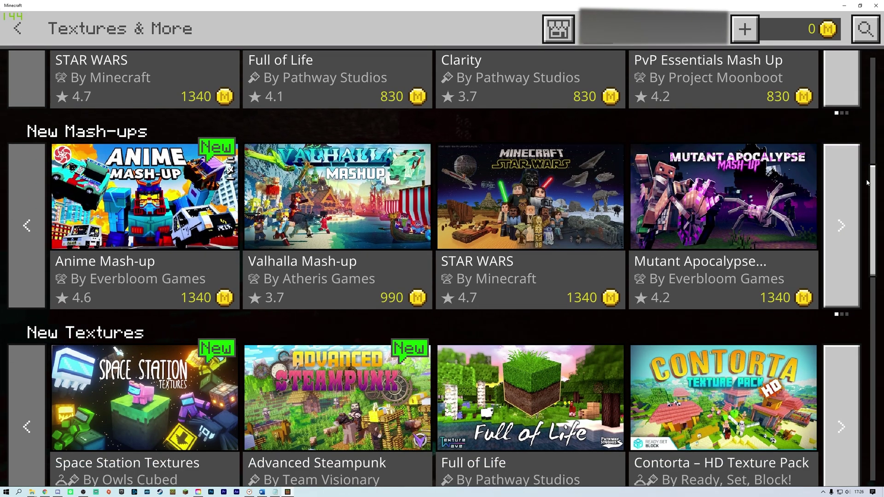
pyautogui.moveTo(871, 185); pyautogui.dragTo(859, 100)
pyautogui.scroll(2, 859, 99)
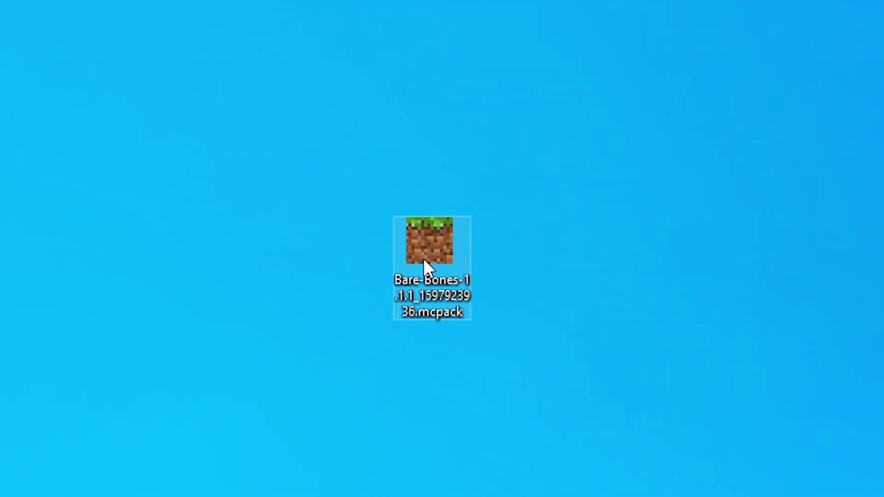
# Step: Import the Bare Bones .mcpack into Minecraft and browse to AppData\Local\Packages
pyautogui.doubleClick(424, 266)
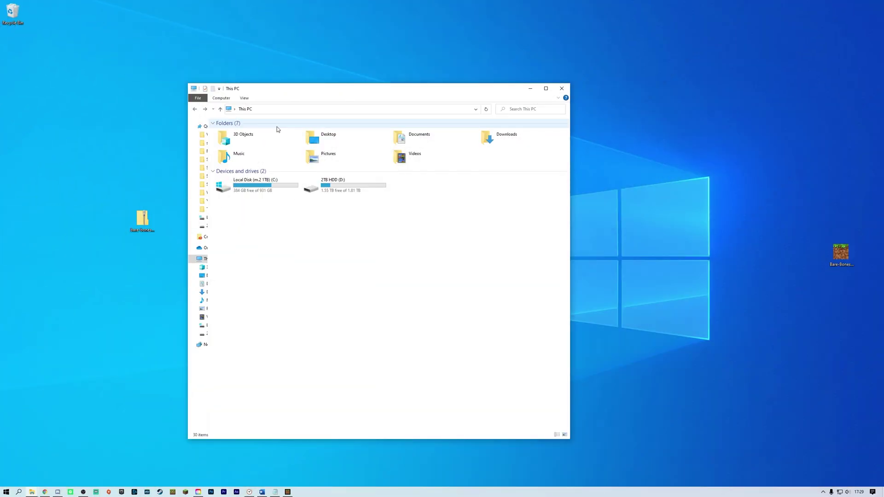
pyautogui.click(275, 111)
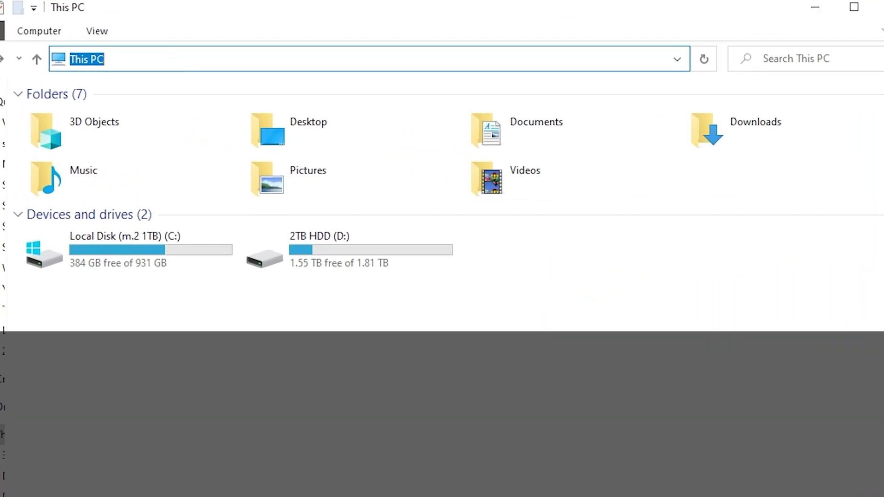
pyautogui.write('%appdata%')
pyautogui.press('Return')
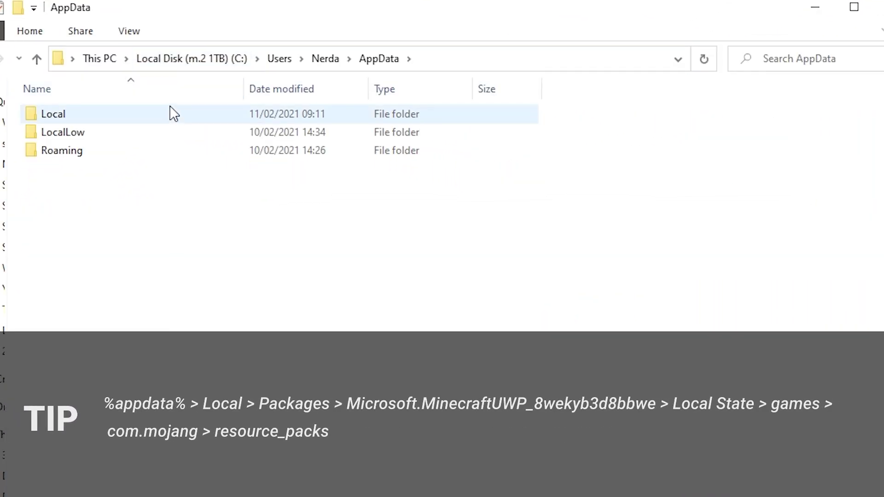
pyautogui.doubleClick(172, 113)
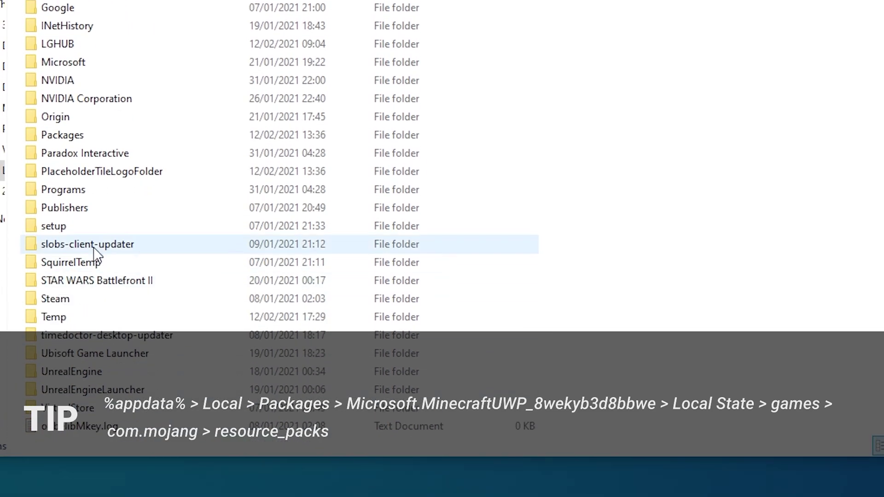
pyautogui.click(133, 133)
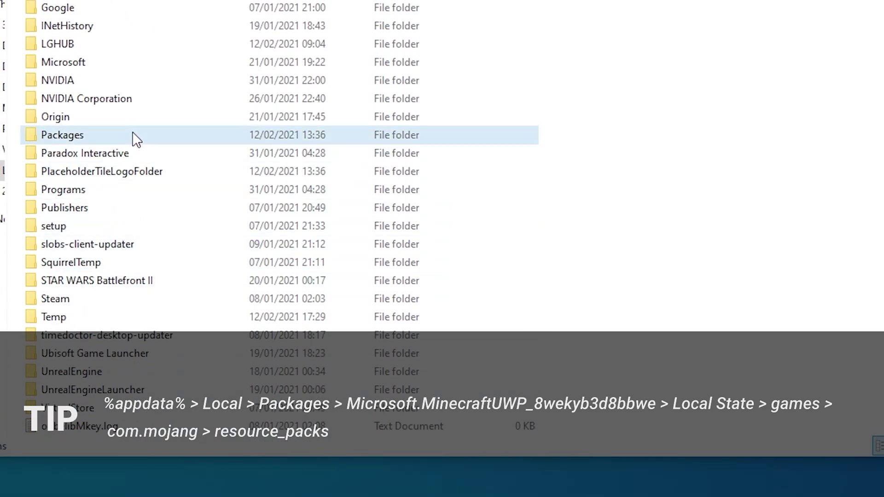
pyautogui.click(133, 133)
pyautogui.click(133, 141)
pyautogui.doubleClick(133, 141)
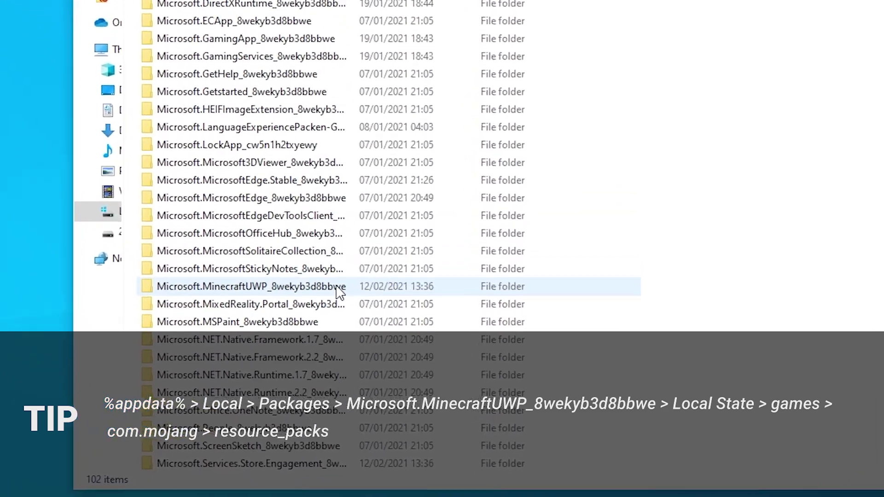
# Step: Move the Bare Bones zip into MinecraftUWP's LocalState\games\com.mojang\resource_packs folder
pyautogui.doubleClick(323, 263)
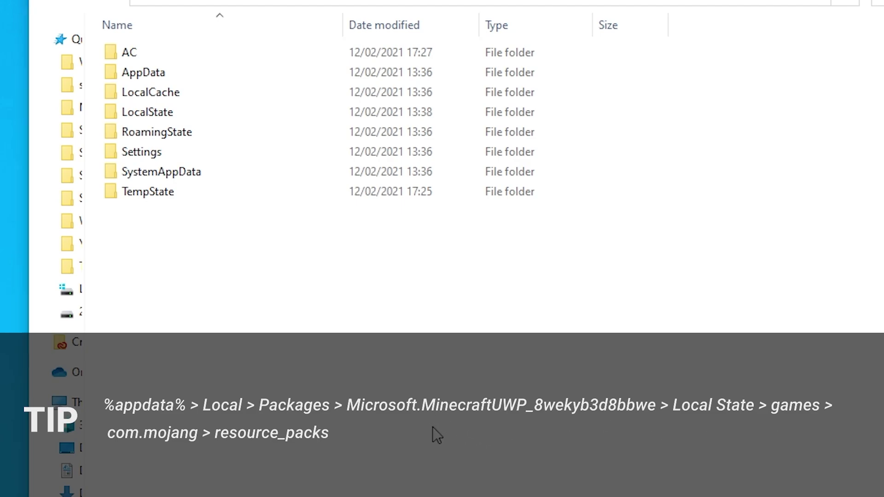
pyautogui.doubleClick(192, 111)
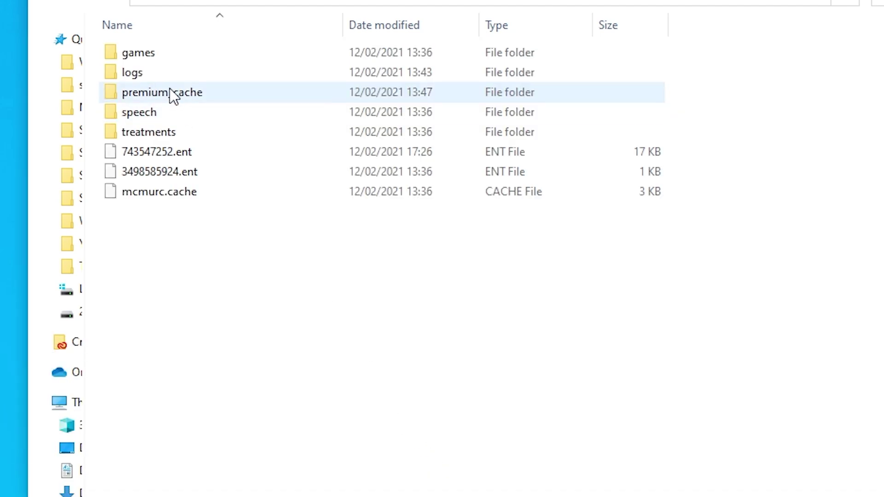
pyautogui.doubleClick(196, 51)
pyautogui.doubleClick(206, 51)
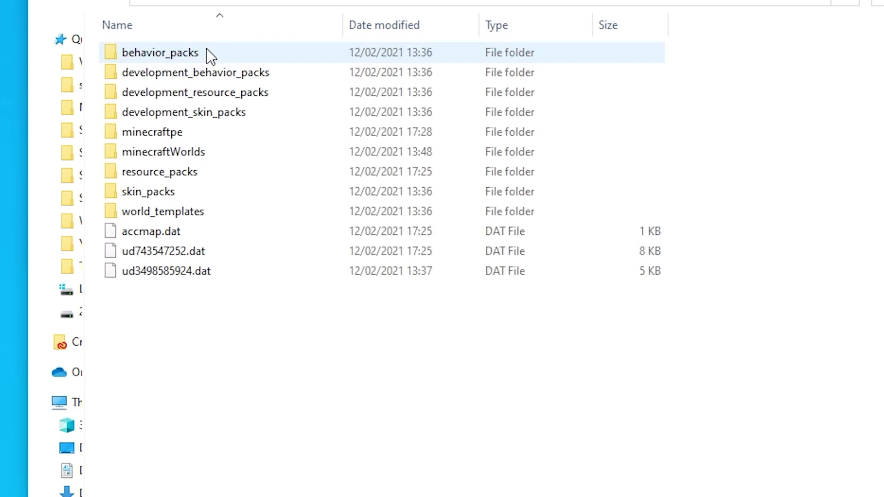
pyautogui.doubleClick(213, 171)
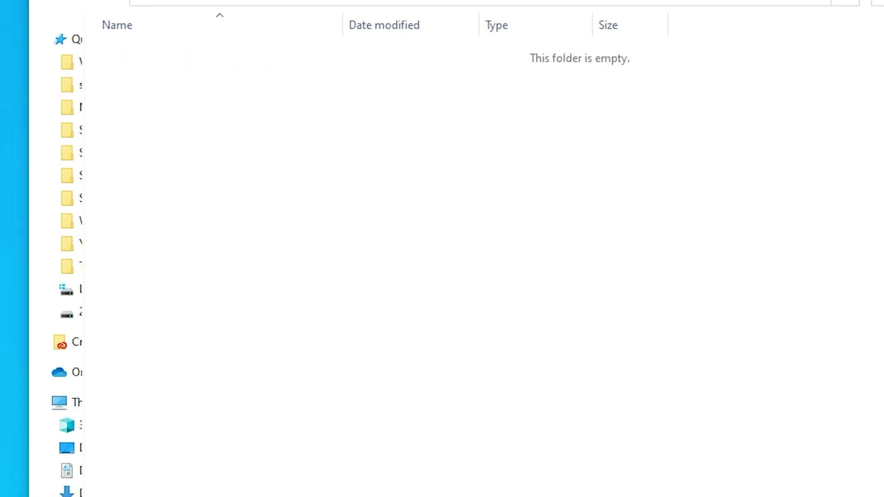
pyautogui.moveTo(13, 184); pyautogui.dragTo(302, 148)
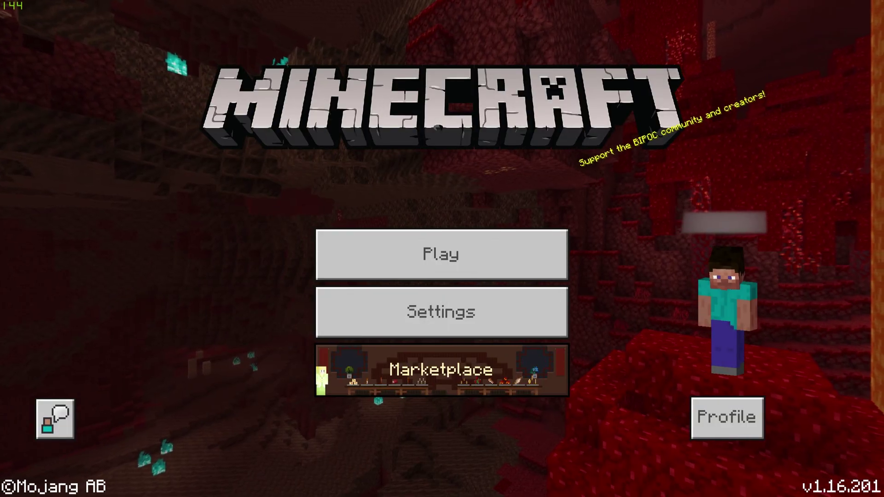
# Step: Activate Bare Bones 1.1.1 from My Packs in Settings > Global Resources, making 2 active packs
pyautogui.click(442, 311)
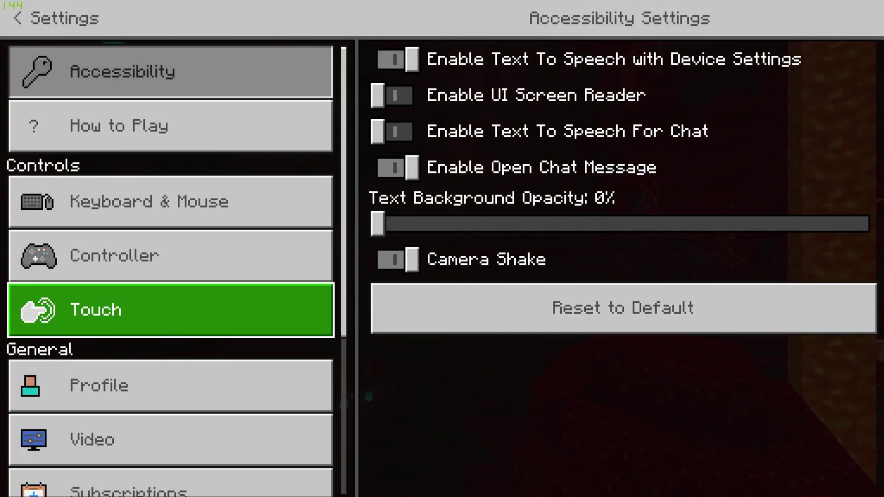
pyautogui.scroll(-5, 170, 358)
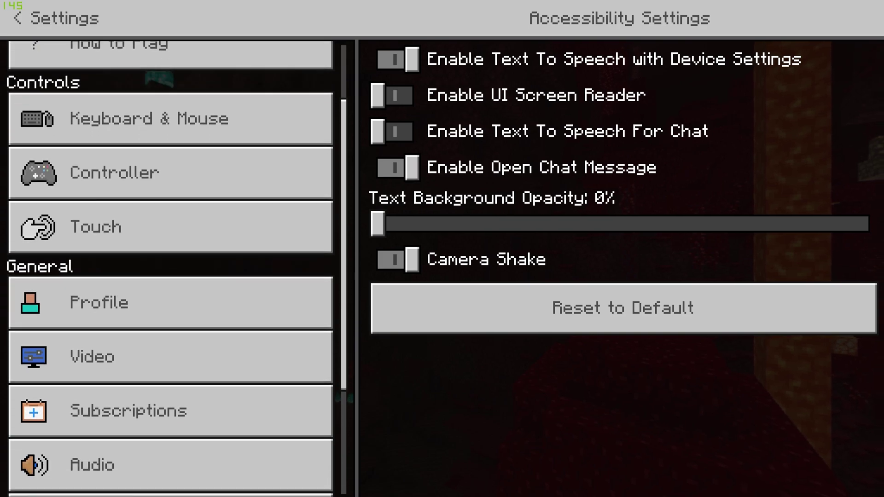
pyautogui.click(170, 359)
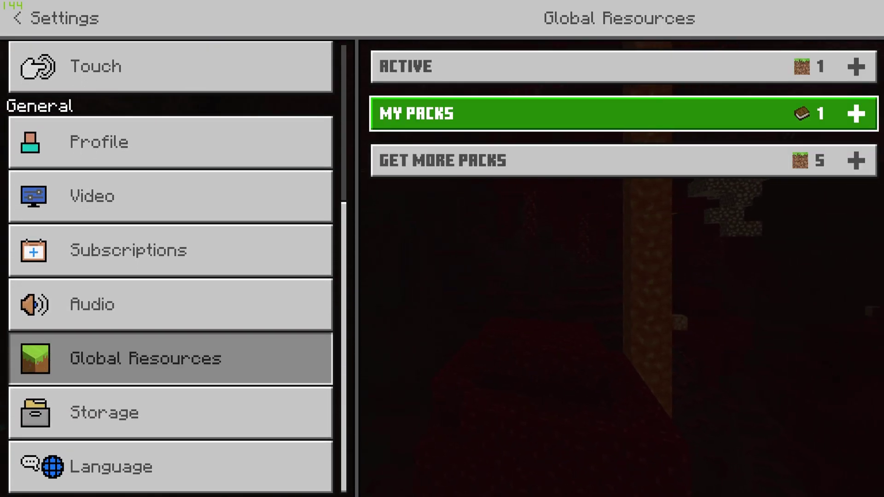
pyautogui.click(622, 114)
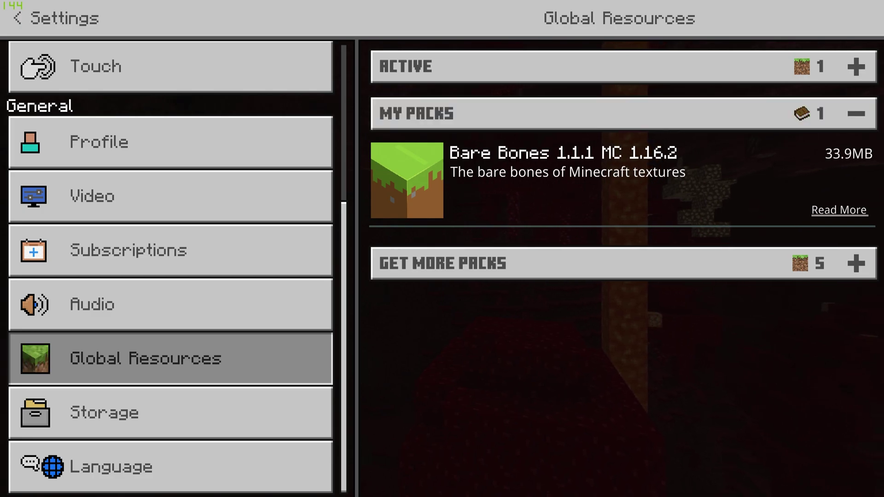
pyautogui.press('Return')
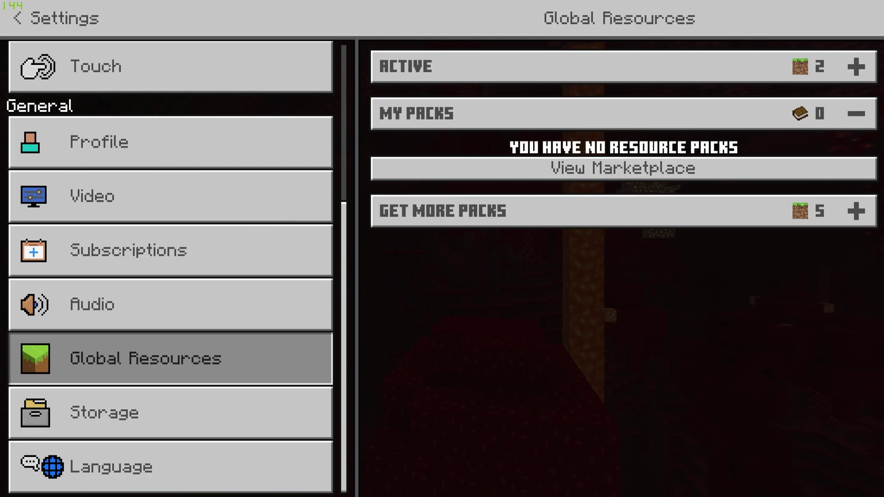